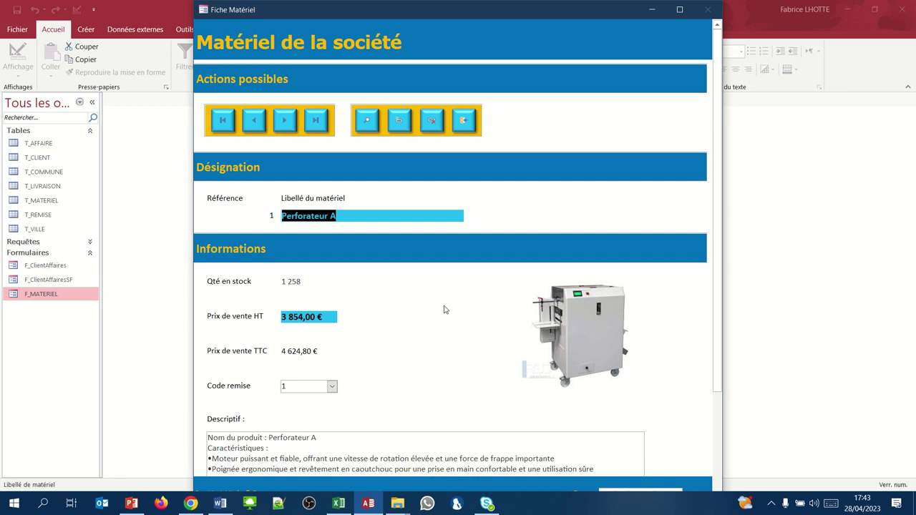
- Close the equipment record form and open the F_ClientAffaires form
{"action": "right_click", "coordinate": [443, 337]}
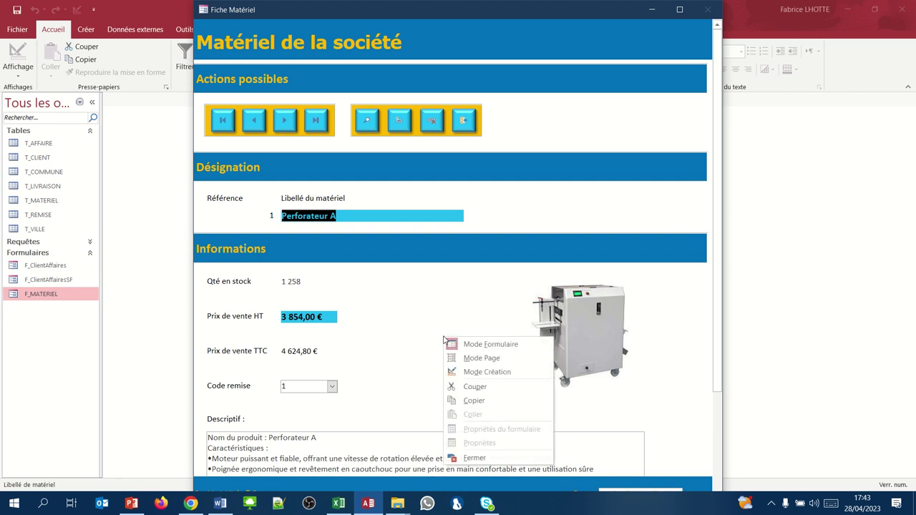
{"action": "left_click", "coordinate": [475, 458]}
{"action": "double_click", "coordinate": [53, 269]}
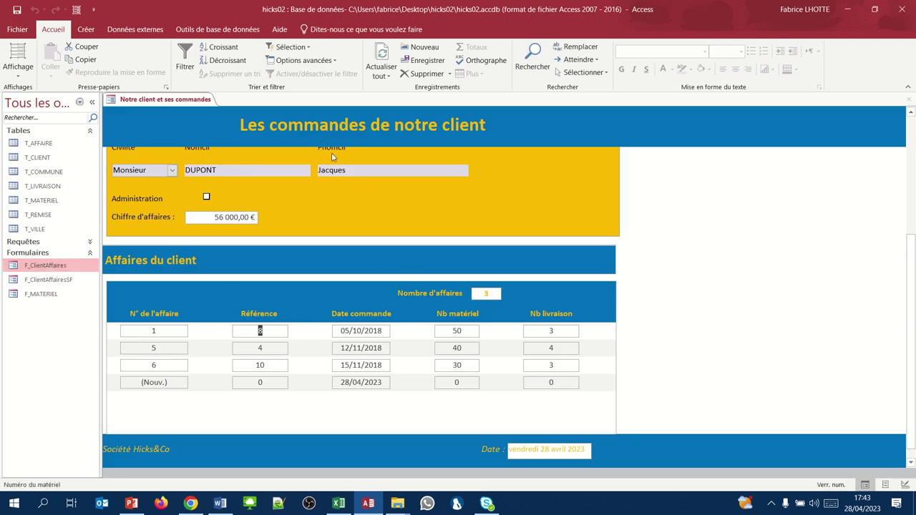
- Examine the customer's general information and the orders subform in F_ClientAffaires, and close the form
{"action": "left_click", "coordinate": [910, 183]}
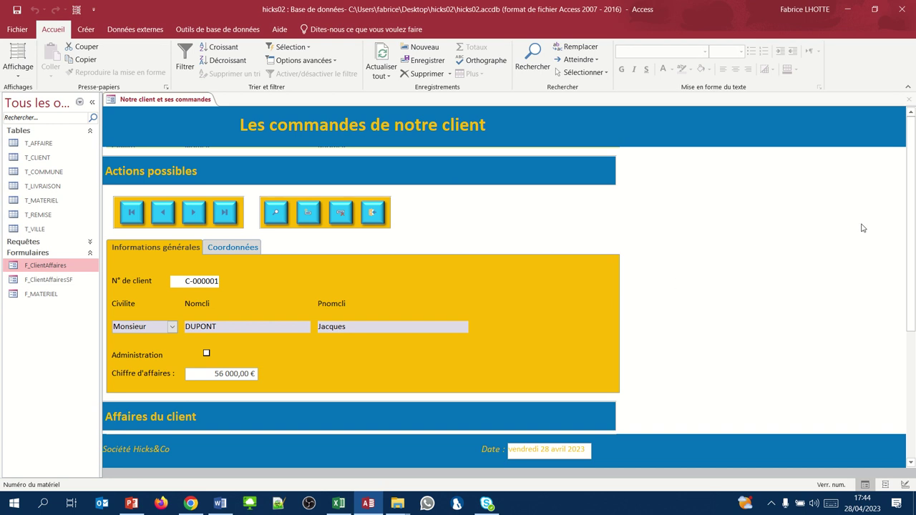
{"action": "left_click_drag", "start_coordinate": [912, 221], "coordinate": [901, 358]}
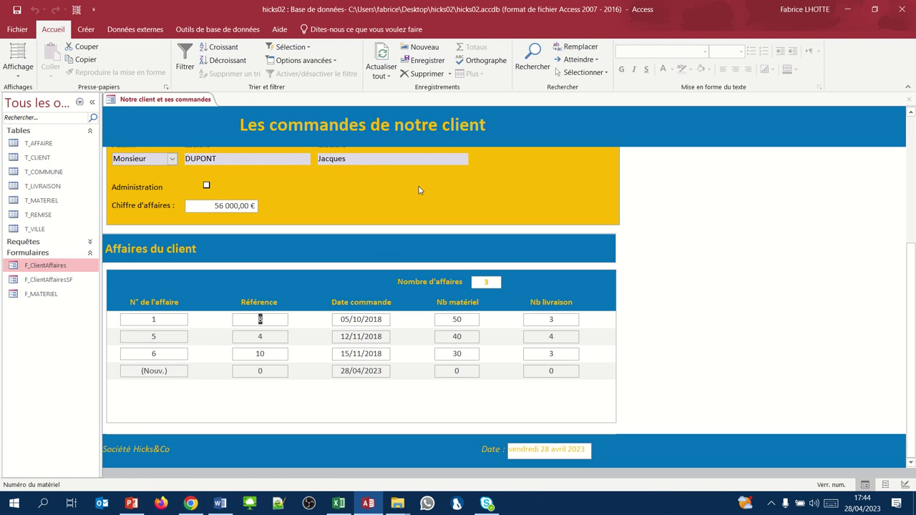
{"action": "right_click", "coordinate": [544, 214]}
{"action": "left_click", "coordinate": [573, 340]}
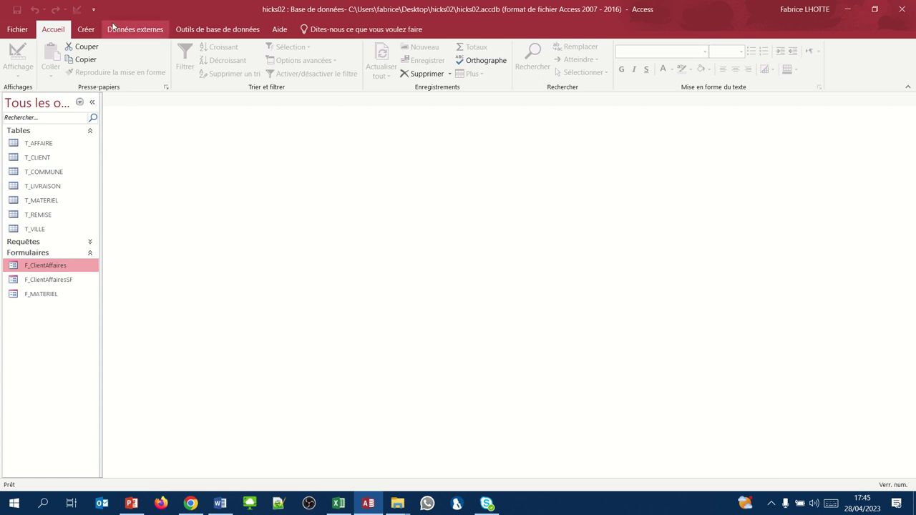
- Start the Form Wizard and add all fields of the T_AFFAIRE table to the new form
{"action": "left_click", "coordinate": [85, 32]}
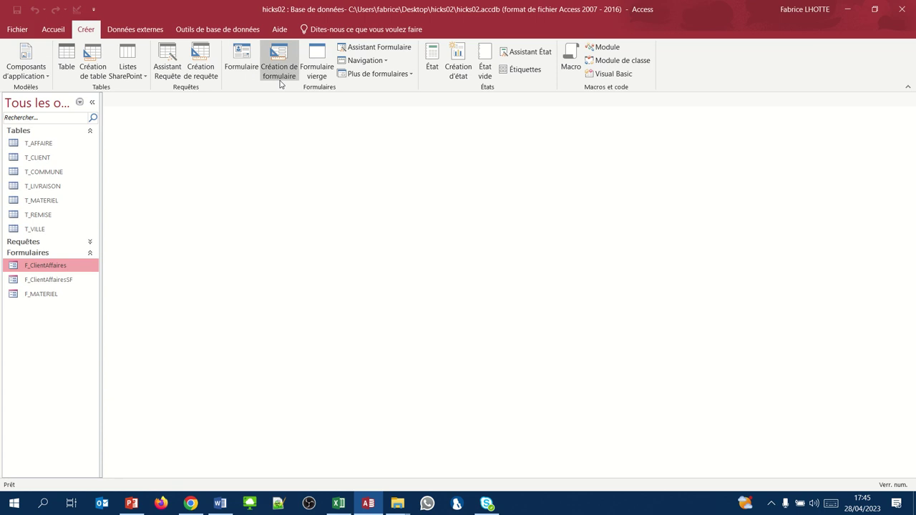
{"action": "left_click", "coordinate": [360, 49]}
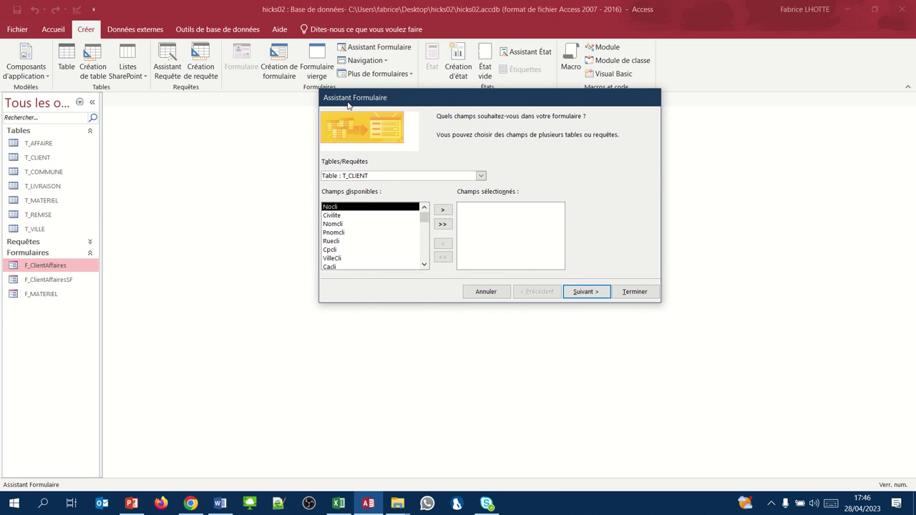
{"action": "left_click", "coordinate": [481, 175]}
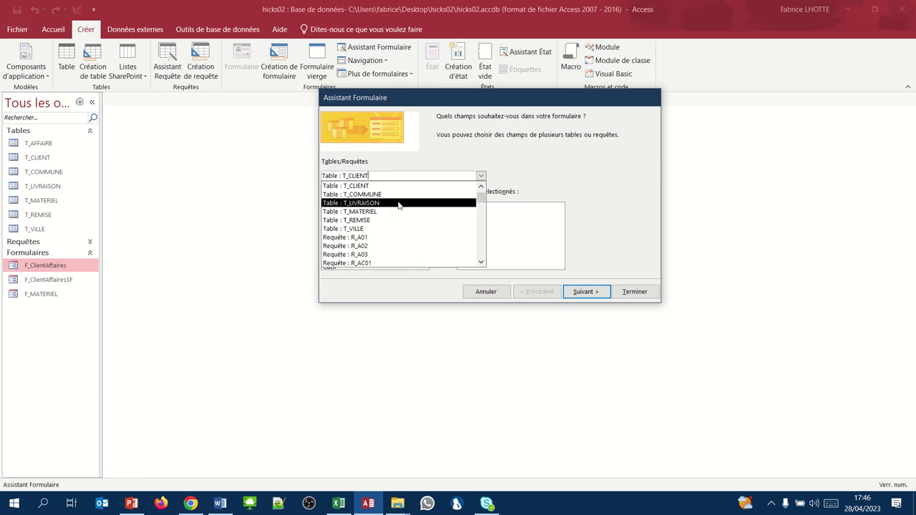
{"action": "scroll", "coordinate": [444, 192], "scroll_direction": "up", "scroll_amount": 1}
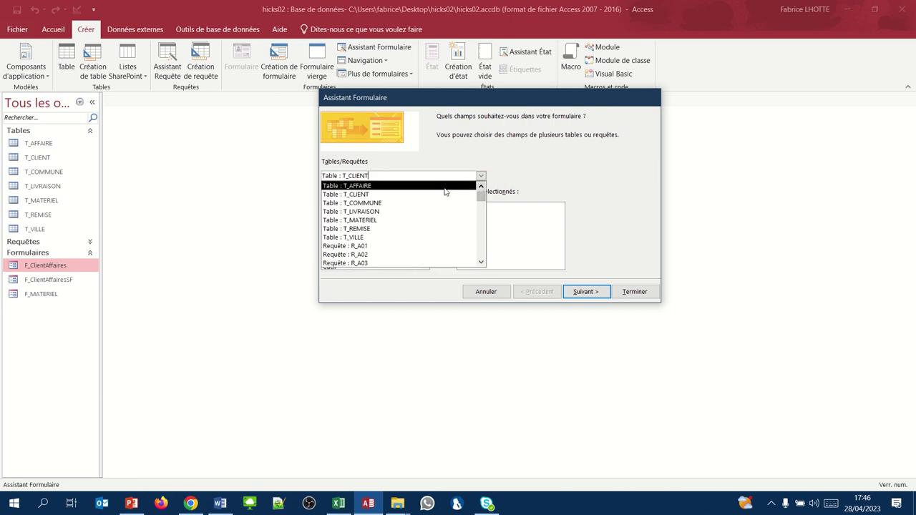
{"action": "left_click", "coordinate": [417, 187]}
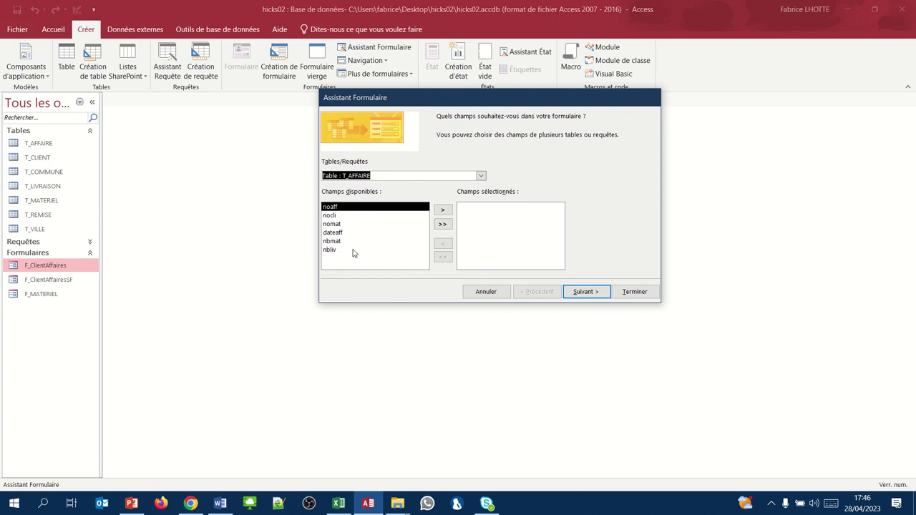
{"action": "left_click", "coordinate": [443, 225]}
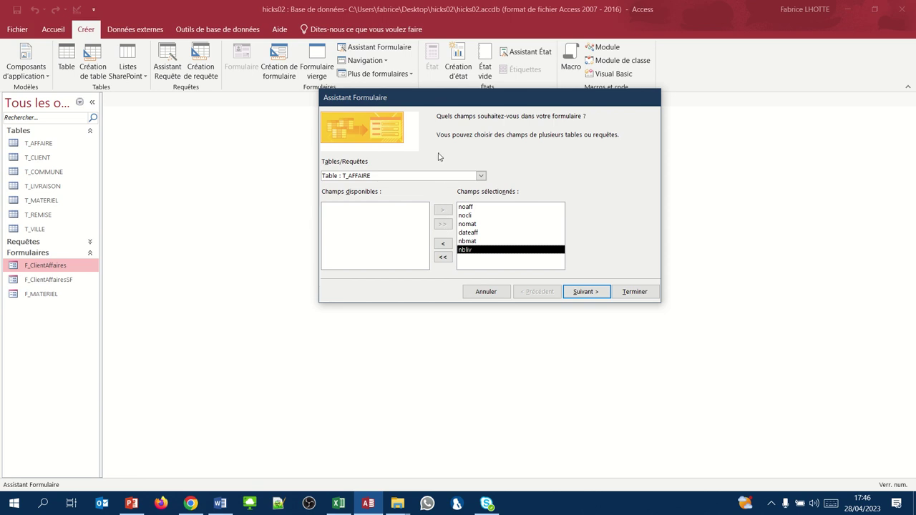
- Add the nobl, DateExp, DateLiv and Qliv fields from the T_LIVRAISON table to the wizard's selected fields
{"action": "left_click", "coordinate": [481, 176]}
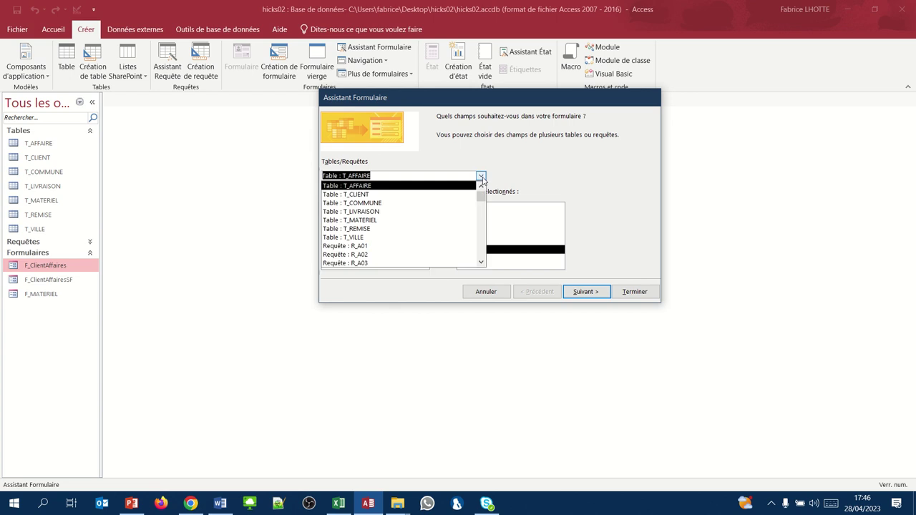
{"action": "left_click", "coordinate": [402, 212]}
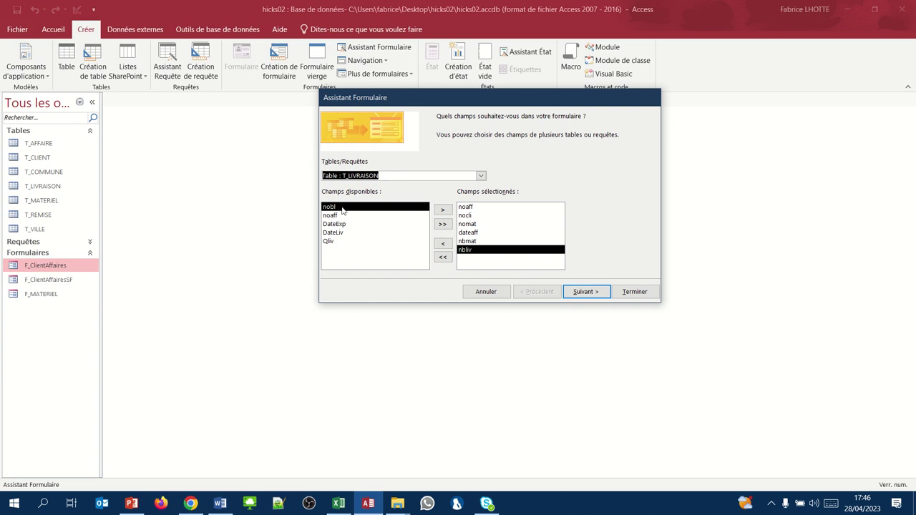
{"action": "left_click", "coordinate": [441, 211]}
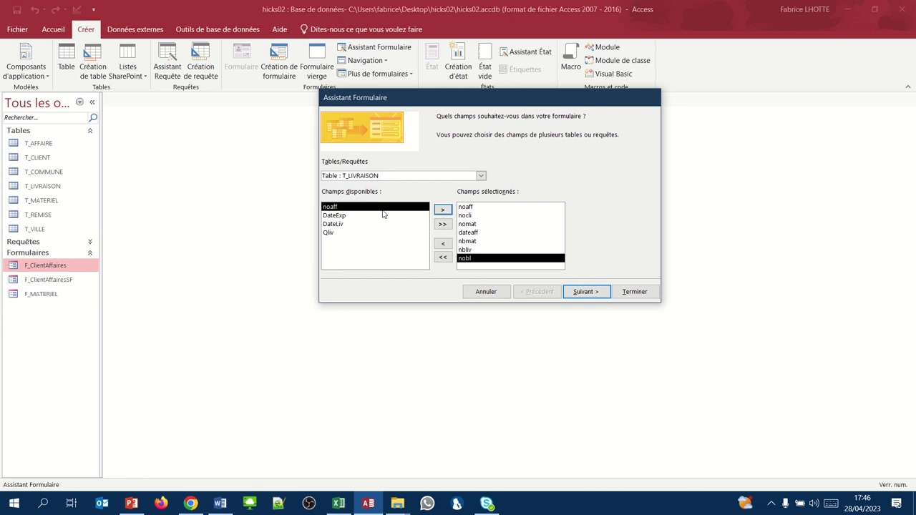
{"action": "left_click", "coordinate": [384, 216]}
{"action": "left_click", "coordinate": [441, 210]}
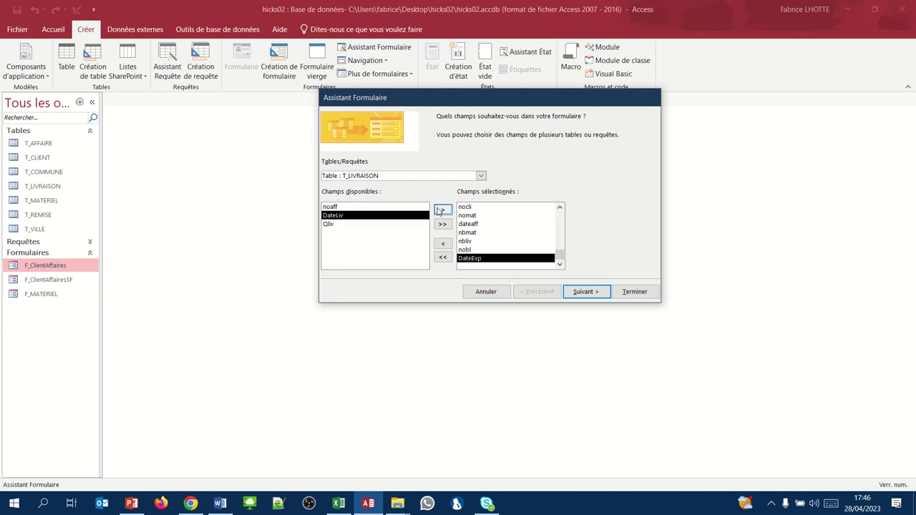
{"action": "left_click", "coordinate": [442, 210]}
{"action": "left_click", "coordinate": [442, 210]}
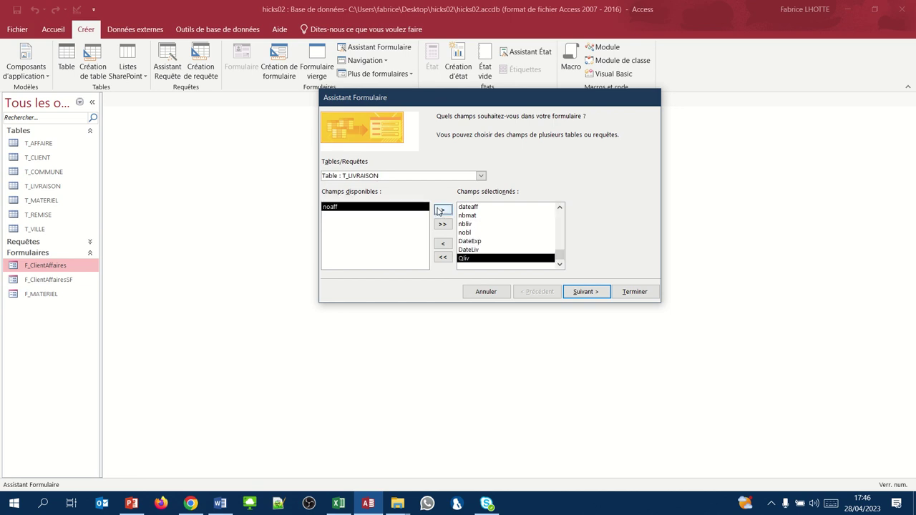
- Confirm the field selection and choose linked forms (Formulaires attachés) with the data viewed by T_AFFAIRE
{"action": "left_click", "coordinate": [590, 293]}
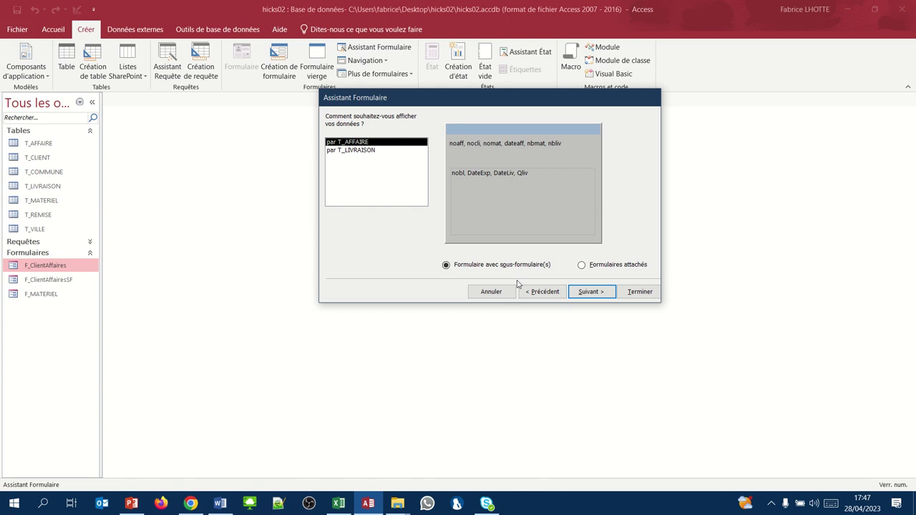
{"action": "left_click", "coordinate": [592, 268]}
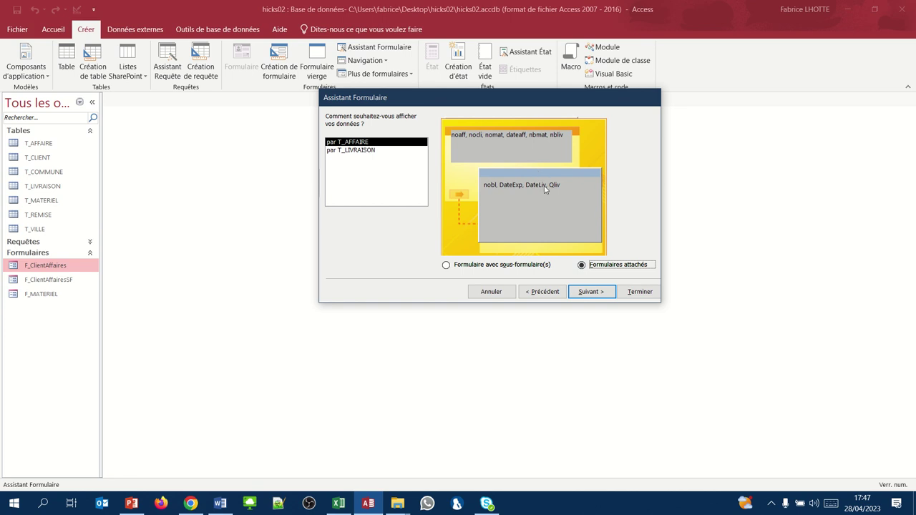
{"action": "left_click", "coordinate": [585, 291]}
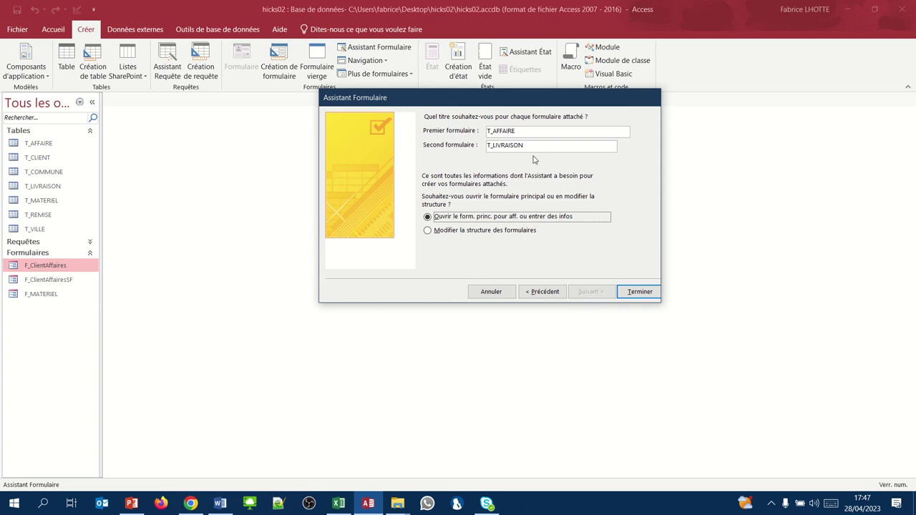
- Title the first form F_AffaireLiv and the second form F_AffaireLivAtt, and finish the wizard
{"action": "left_click_drag", "start_coordinate": [516, 131], "coordinate": [374, 119]}
{"action": "type", "text": "F"}
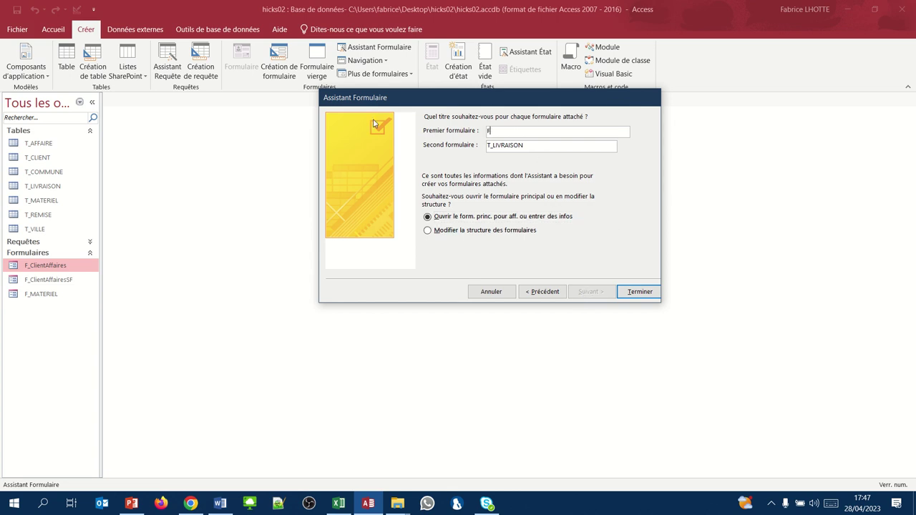
{"action": "type", "text": "_AffaireLiv"}
{"action": "key", "text": "Tab"}
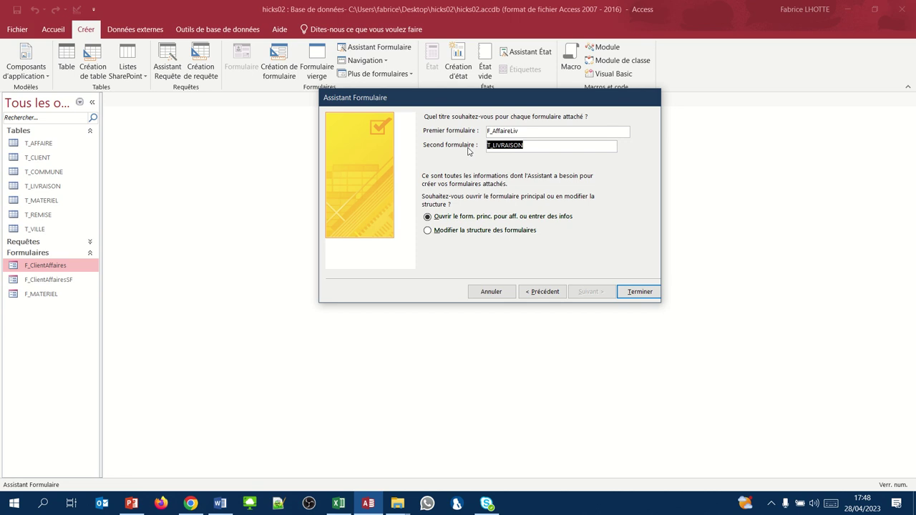
{"action": "type", "text": "F_AffaireLivAtt"}
{"action": "left_click", "coordinate": [620, 294]}
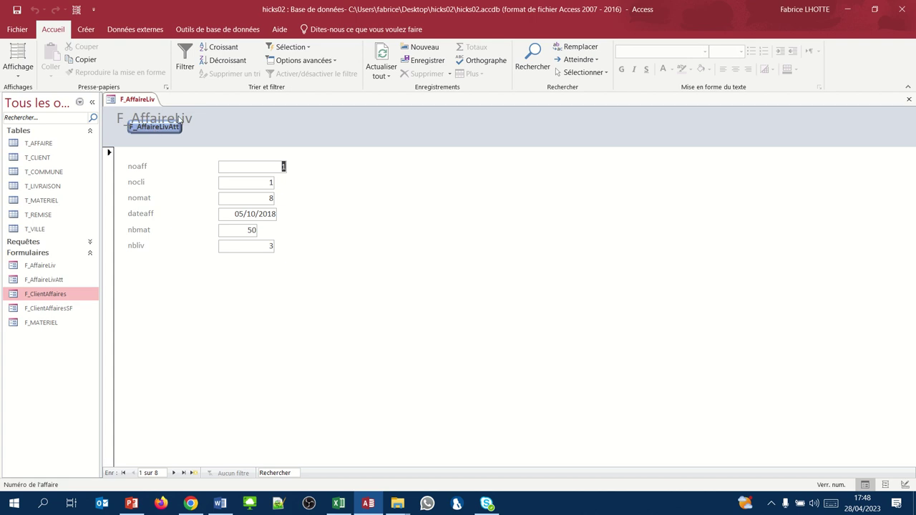
- In Design view, shorten the header title to about 0.8 cm at its lower edge and move the F_AffaireLivAtt button beside it, about 4.8 cm from the left
{"action": "left_click", "coordinate": [20, 77]}
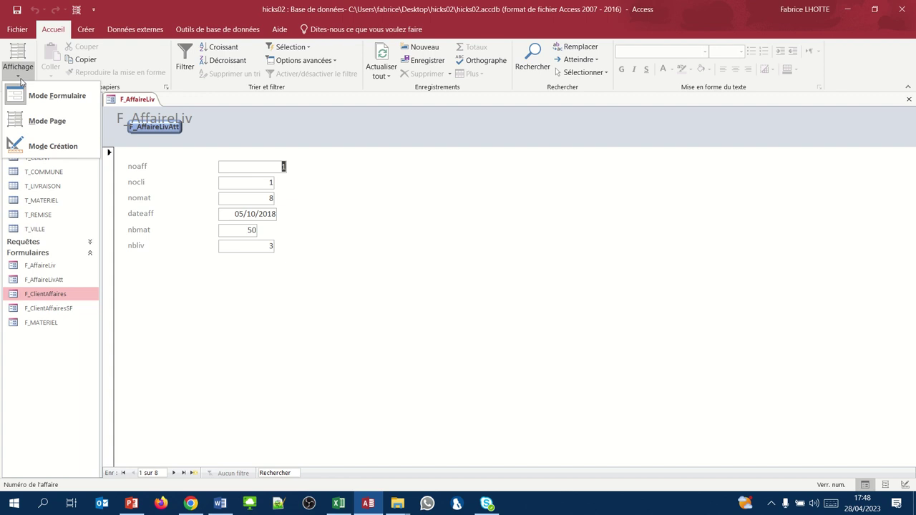
{"action": "left_click", "coordinate": [42, 146]}
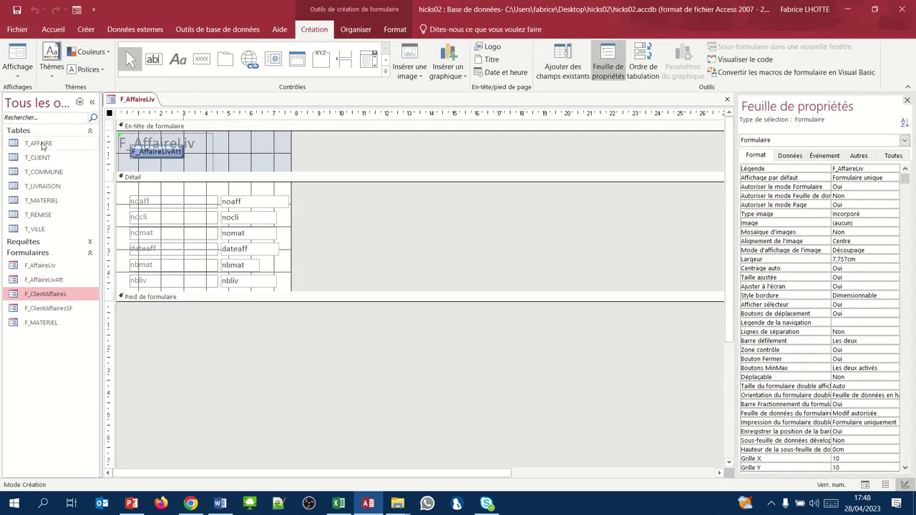
{"action": "left_click", "coordinate": [175, 156]}
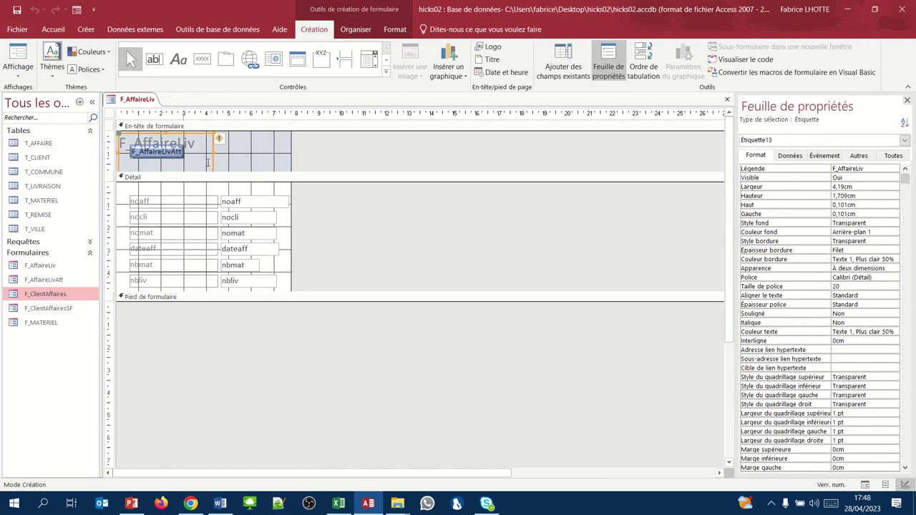
{"action": "left_click", "coordinate": [164, 151]}
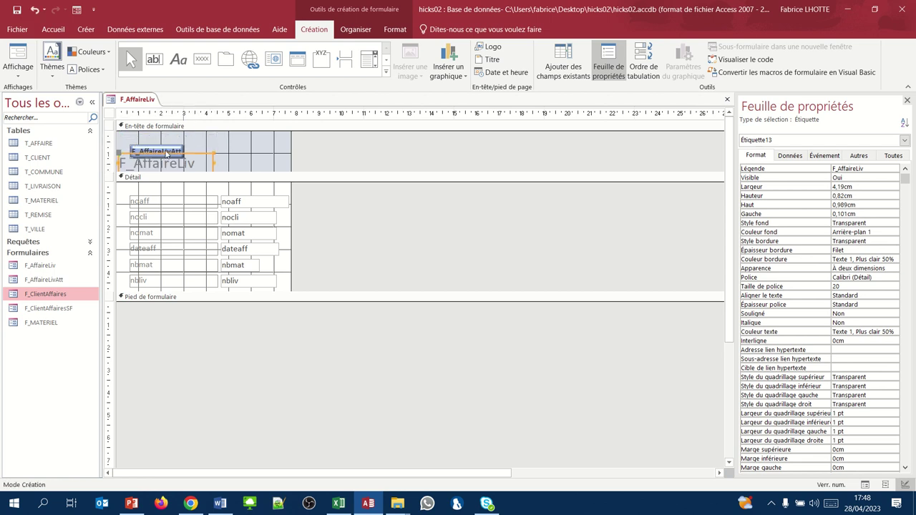
{"action": "left_click_drag", "start_coordinate": [164, 151], "coordinate": [257, 159]}
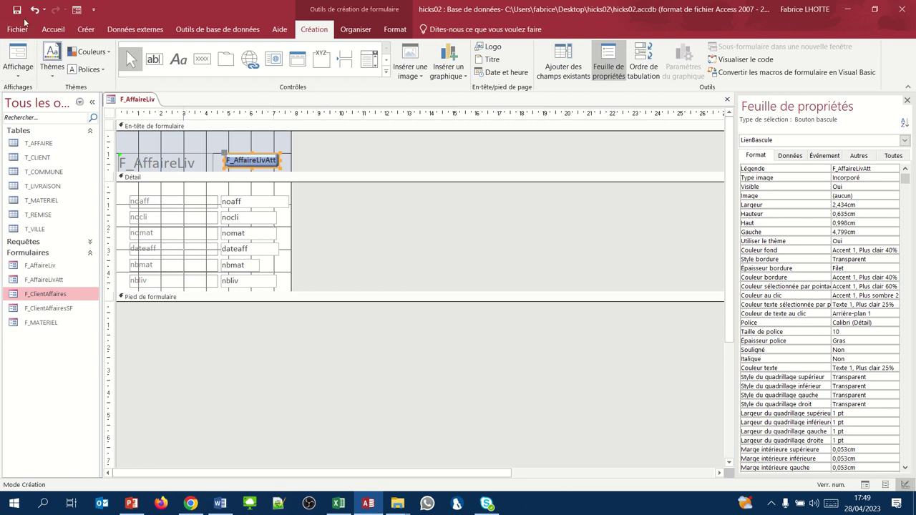
- Switch F_AffaireLiv to Form view and check the linked deliveries form for the first record, closing it again
{"action": "left_click", "coordinate": [18, 71]}
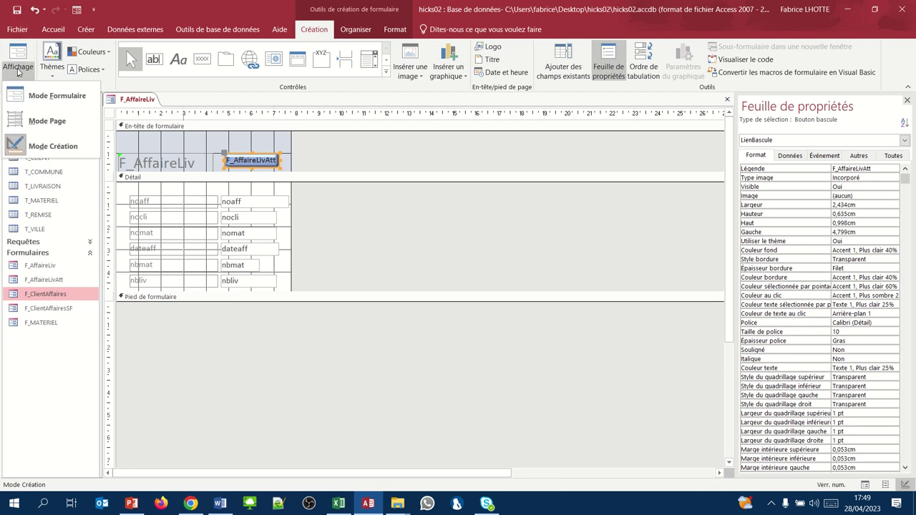
{"action": "left_click", "coordinate": [34, 93]}
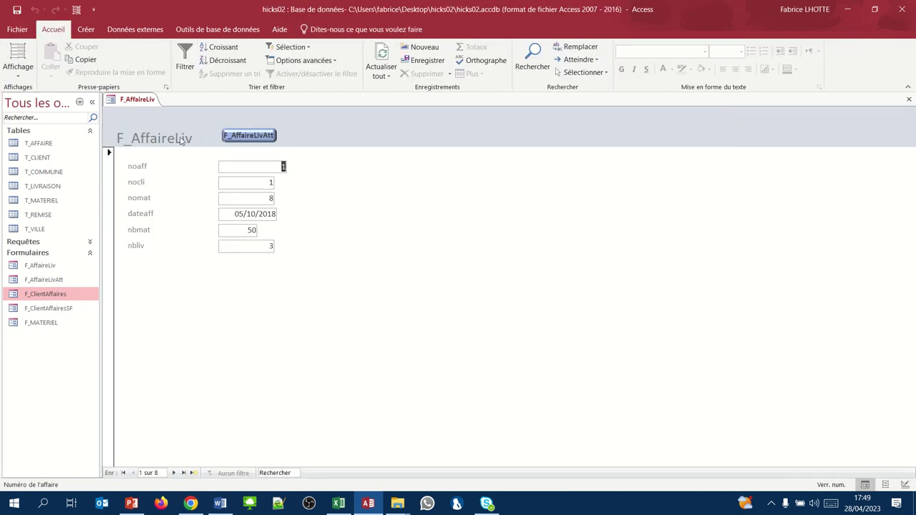
{"action": "left_click", "coordinate": [238, 136]}
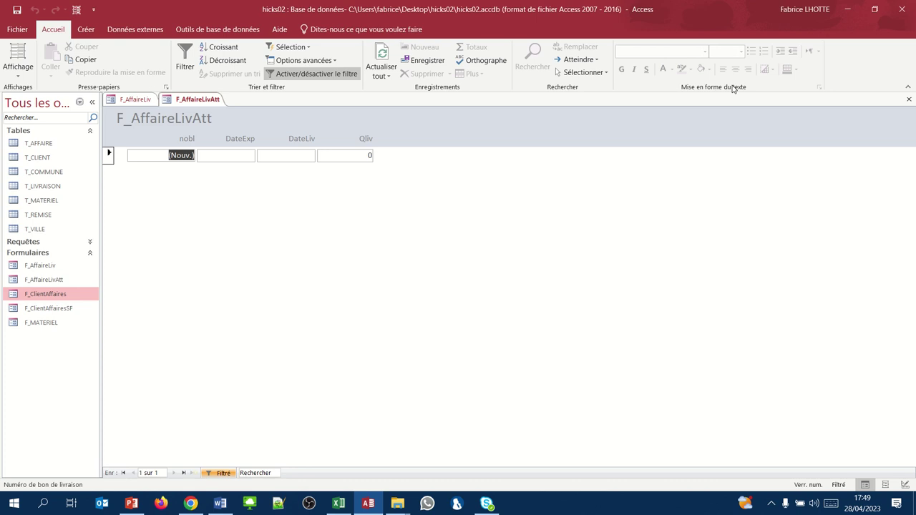
{"action": "left_click", "coordinate": [907, 100]}
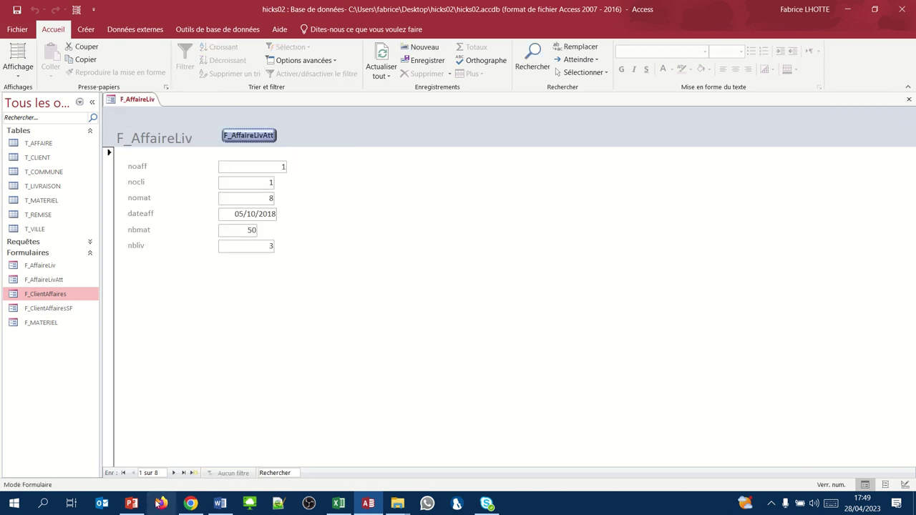
- Check the linked deliveries form for the second record, close it and go to the third record
{"action": "left_click", "coordinate": [173, 473]}
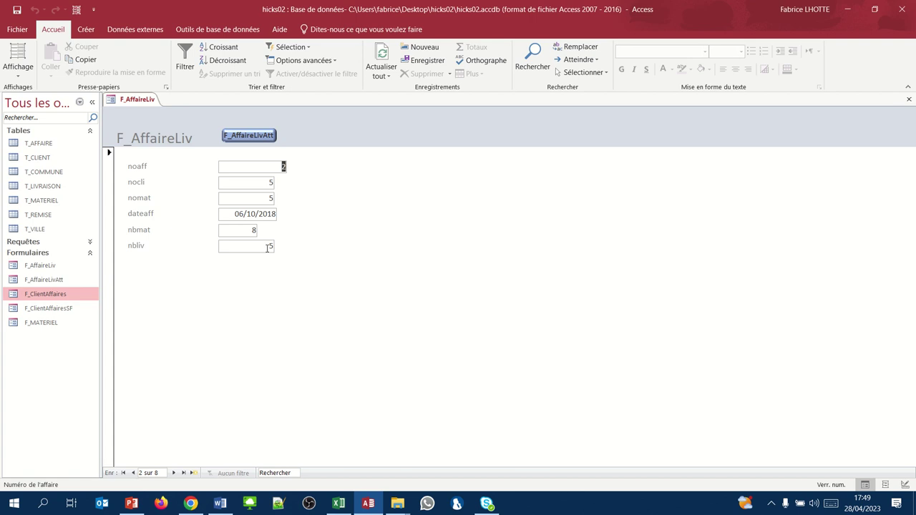
{"action": "left_click", "coordinate": [247, 136]}
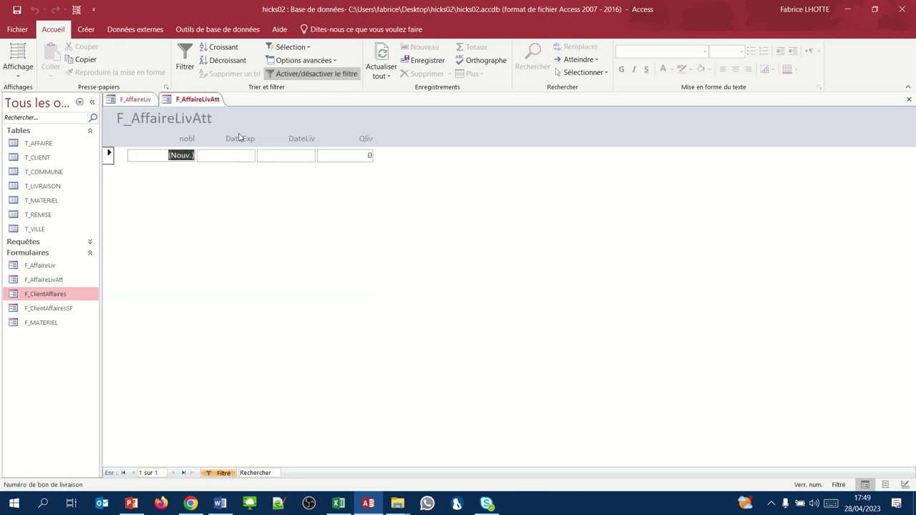
{"action": "left_click", "coordinate": [908, 100]}
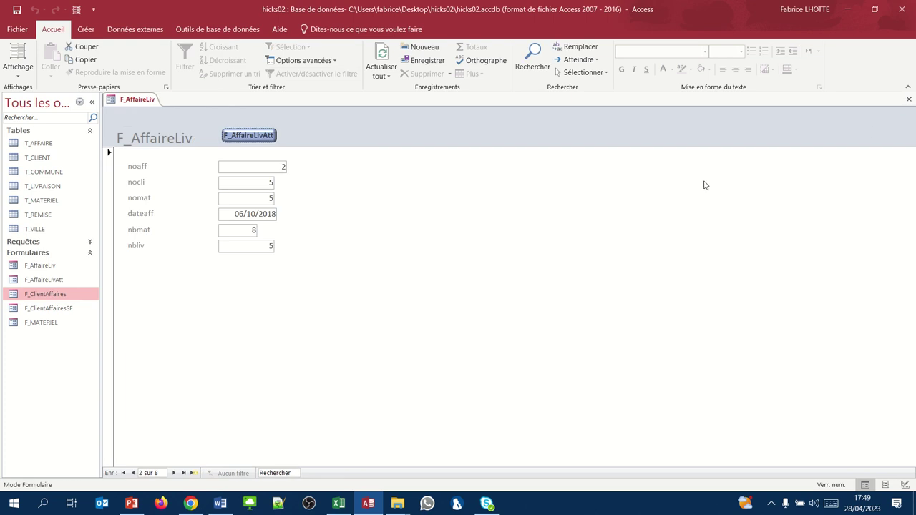
{"action": "left_click", "coordinate": [173, 473]}
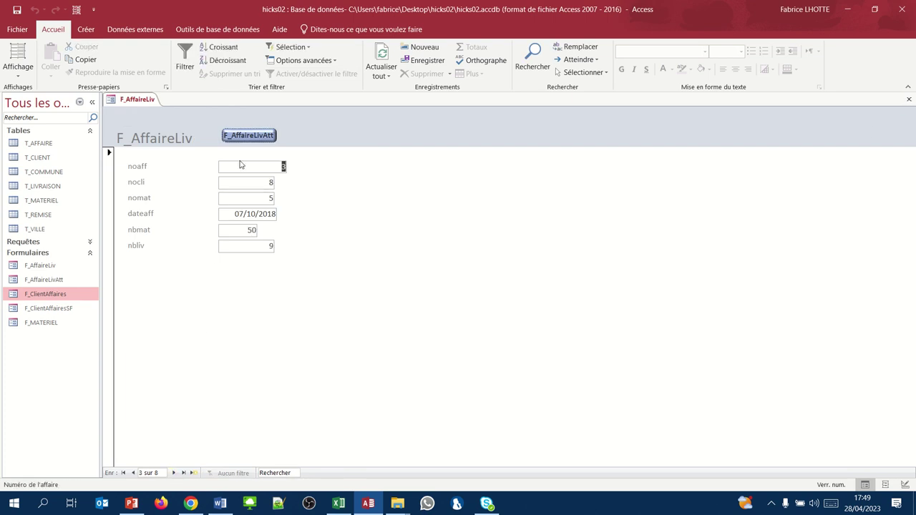
- Check the linked deliveries form for the third order record twice, closing it each time, and close the F_AffaireLiv form
{"action": "left_click", "coordinate": [250, 136]}
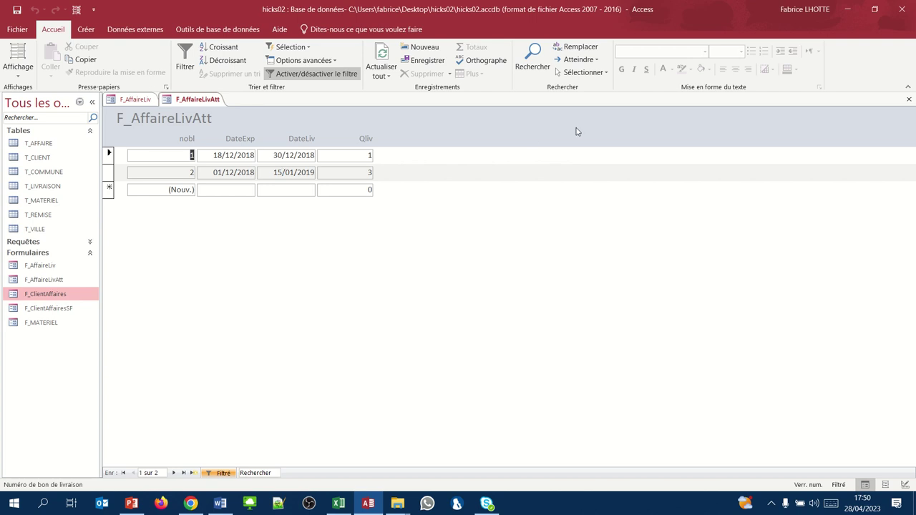
{"action": "left_click", "coordinate": [909, 99]}
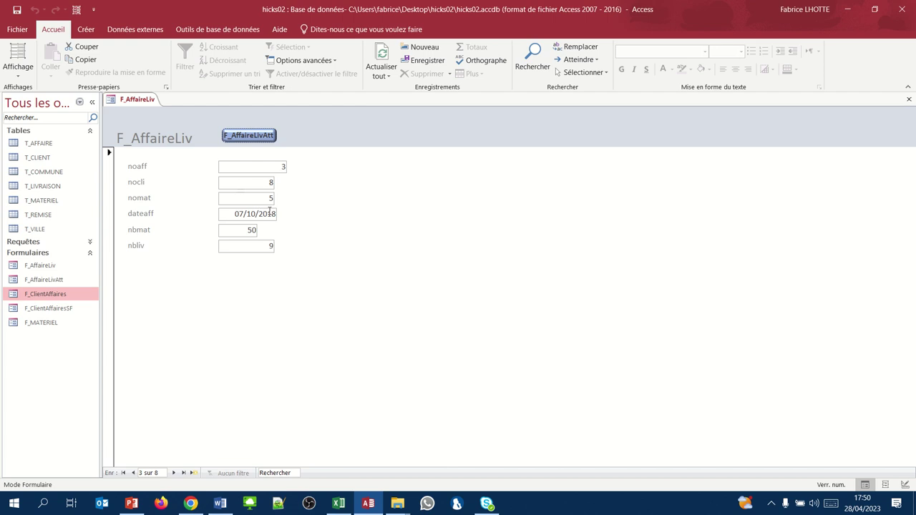
{"action": "left_click", "coordinate": [261, 137]}
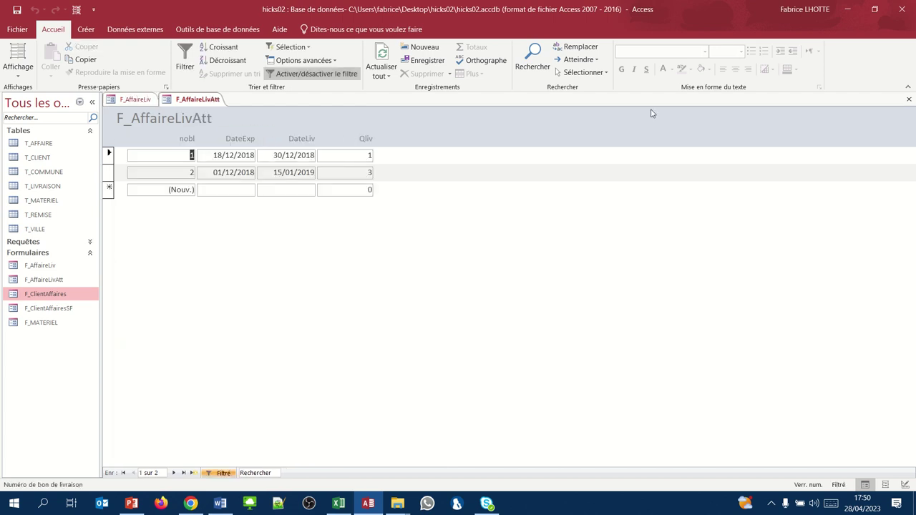
{"action": "left_click", "coordinate": [908, 100]}
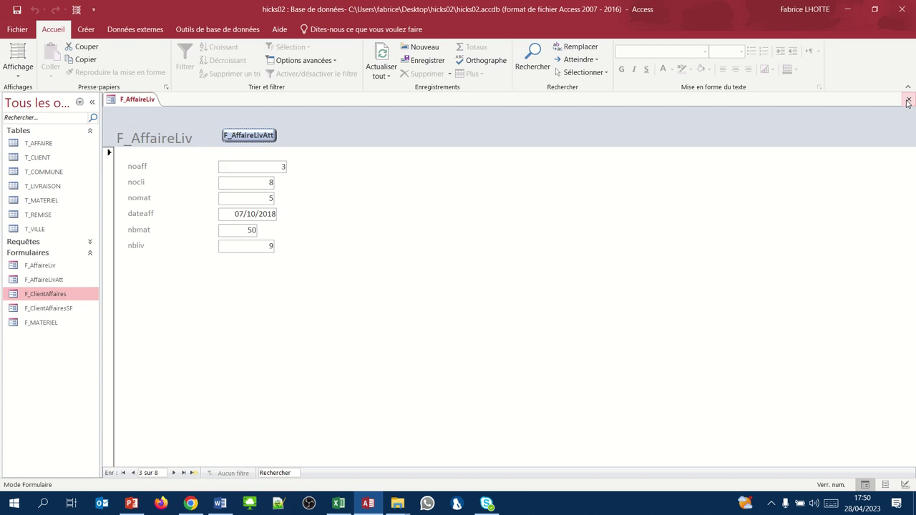
{"action": "left_click", "coordinate": [908, 101]}
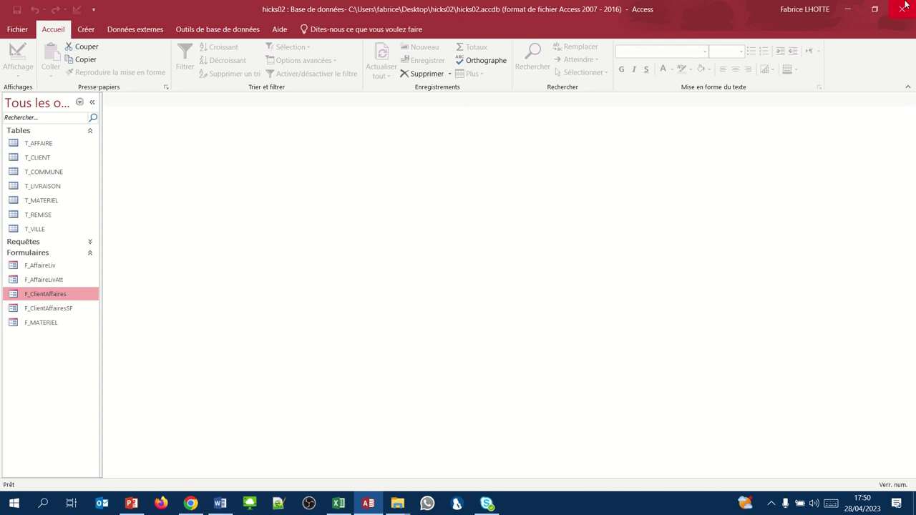
{"action": "mouse_move", "coordinate": [906, 3]}
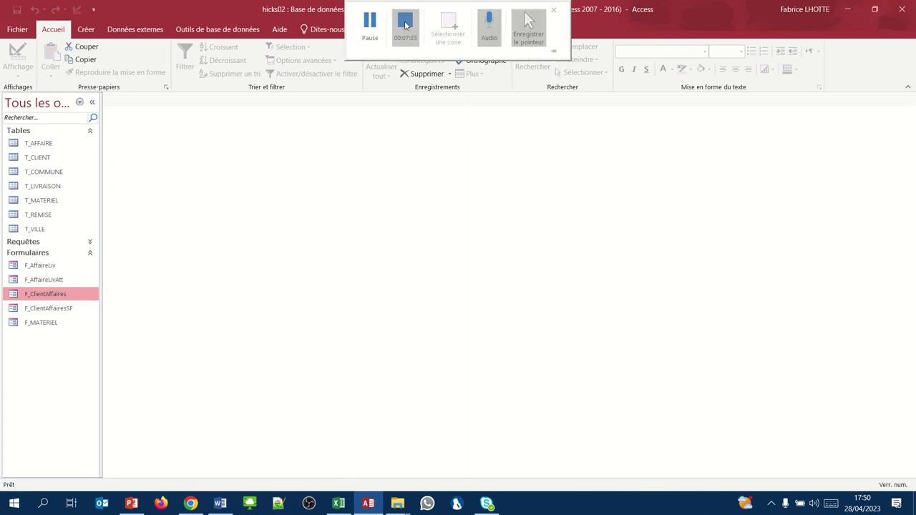